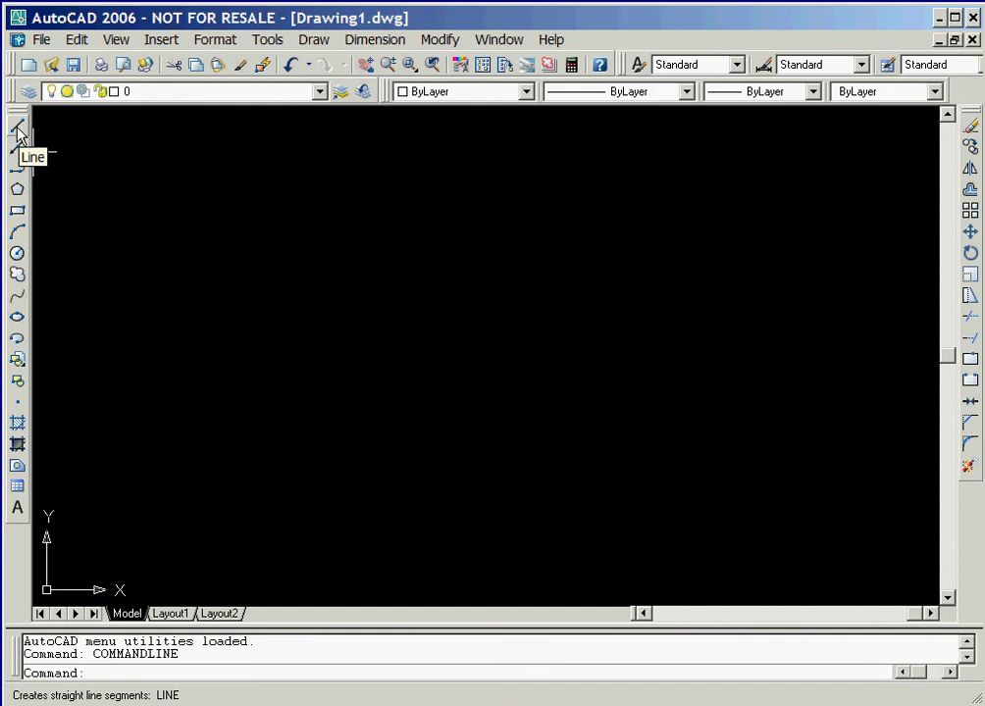
Step: Draw the bottom edge as a line from 0,0 to 5.5,0
click(17, 126)
text(0,0)
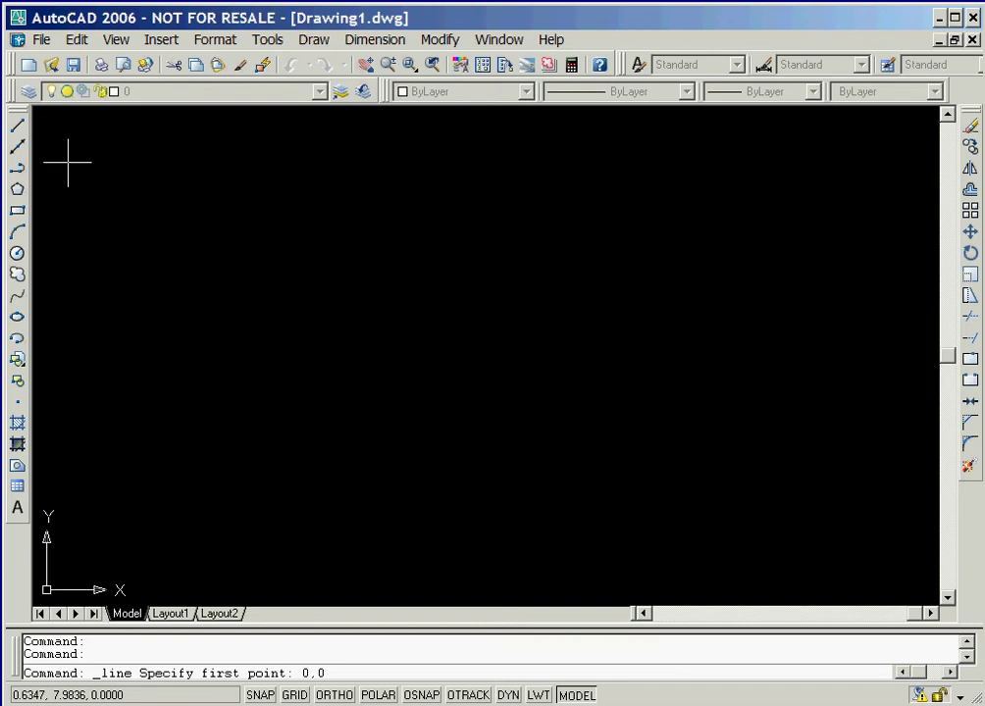
key(Return)
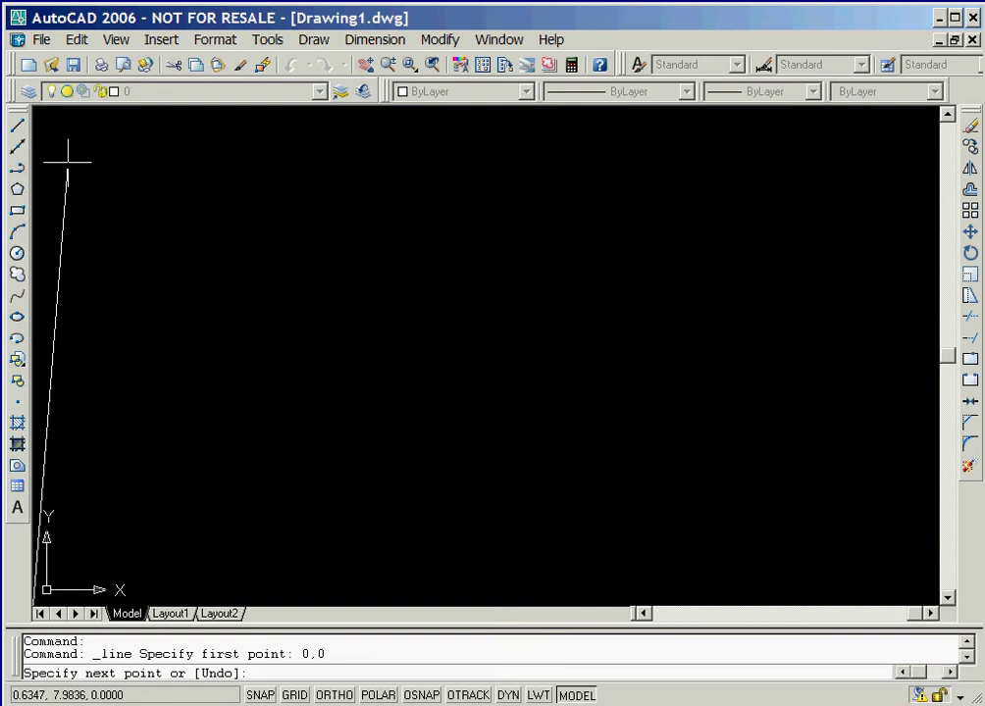
text(5.5,0)
key(Return)
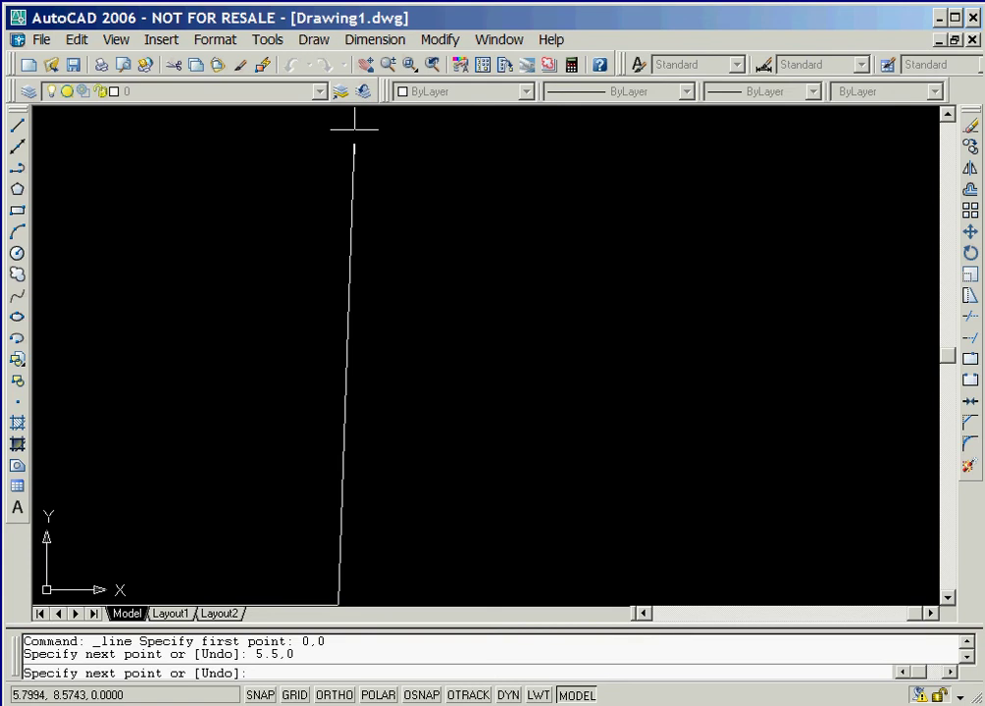
Step: Pan the view so the origin and the bottom edge are fully visible
click(367, 69)
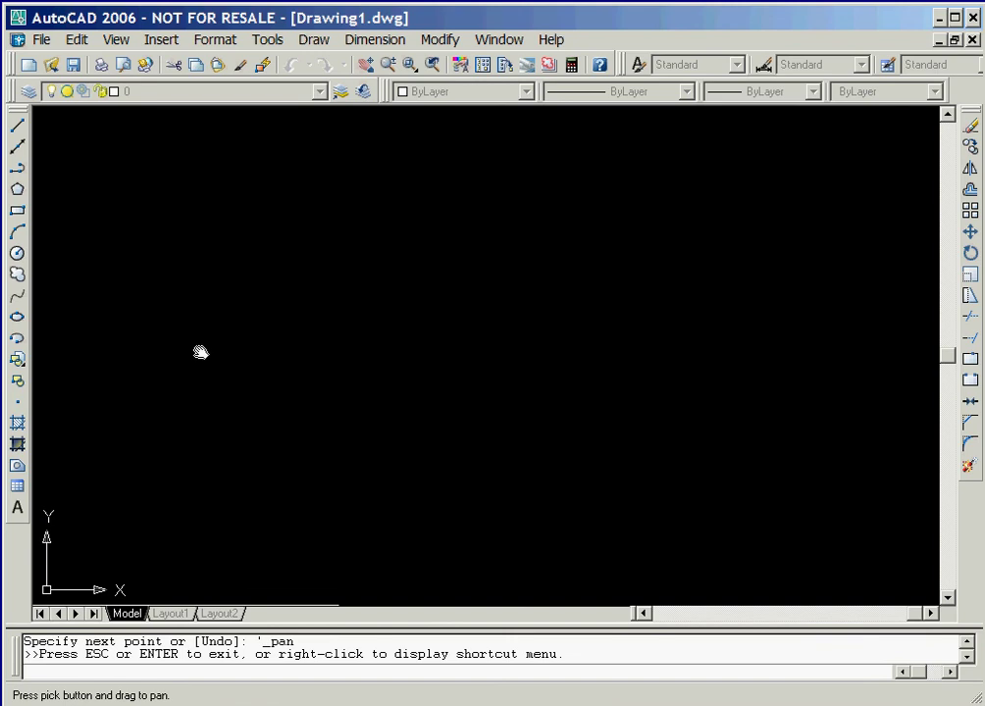
drag(200, 353, 330, 293)
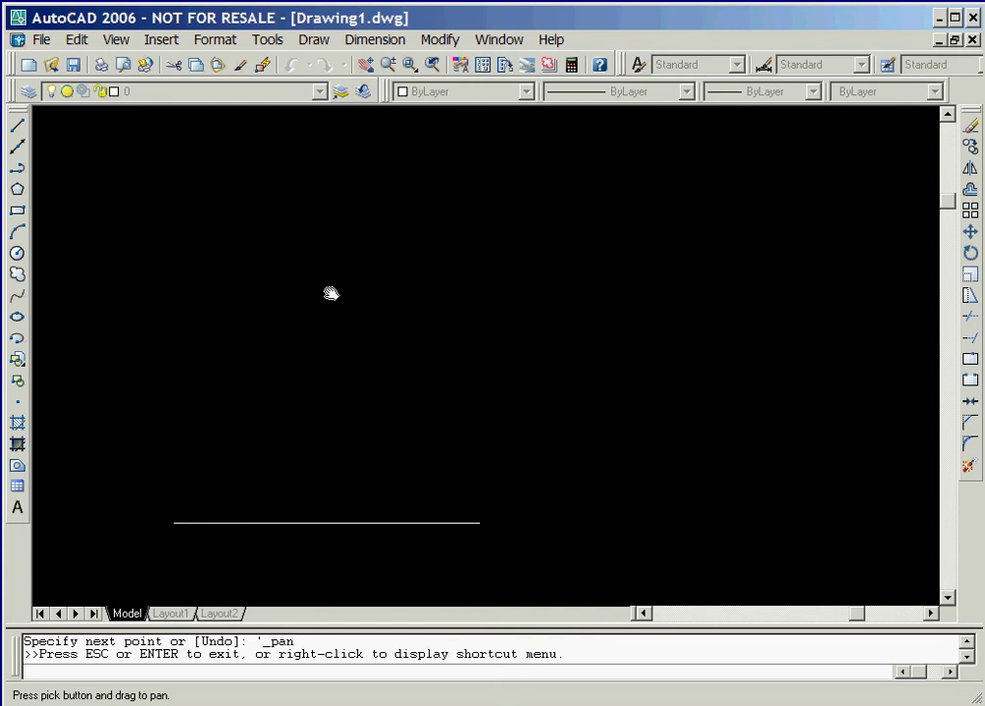
key(Escape)
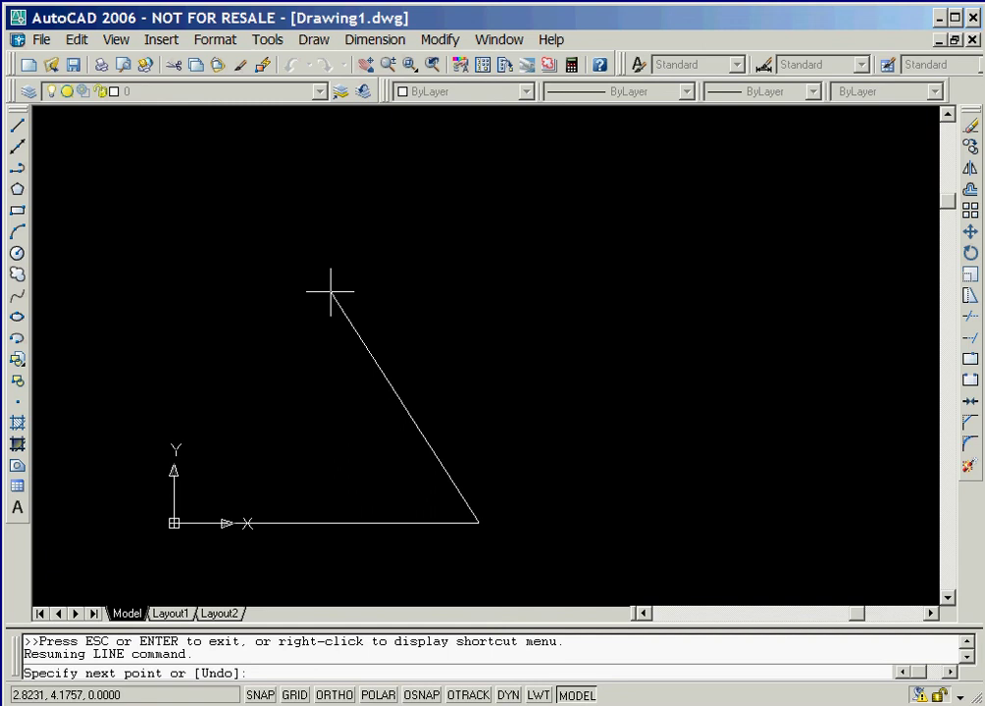
Step: Add a 2.5-unit vertical edge (@0,2.5) and turn on the grid
text(@0,2.5)
key(Return)
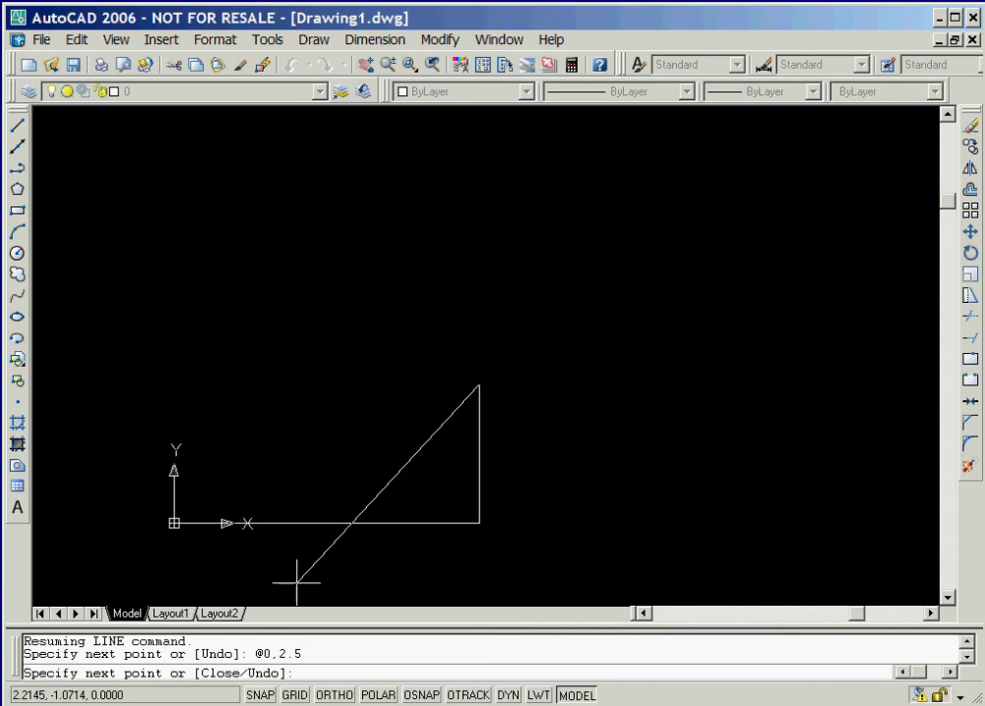
click(295, 695)
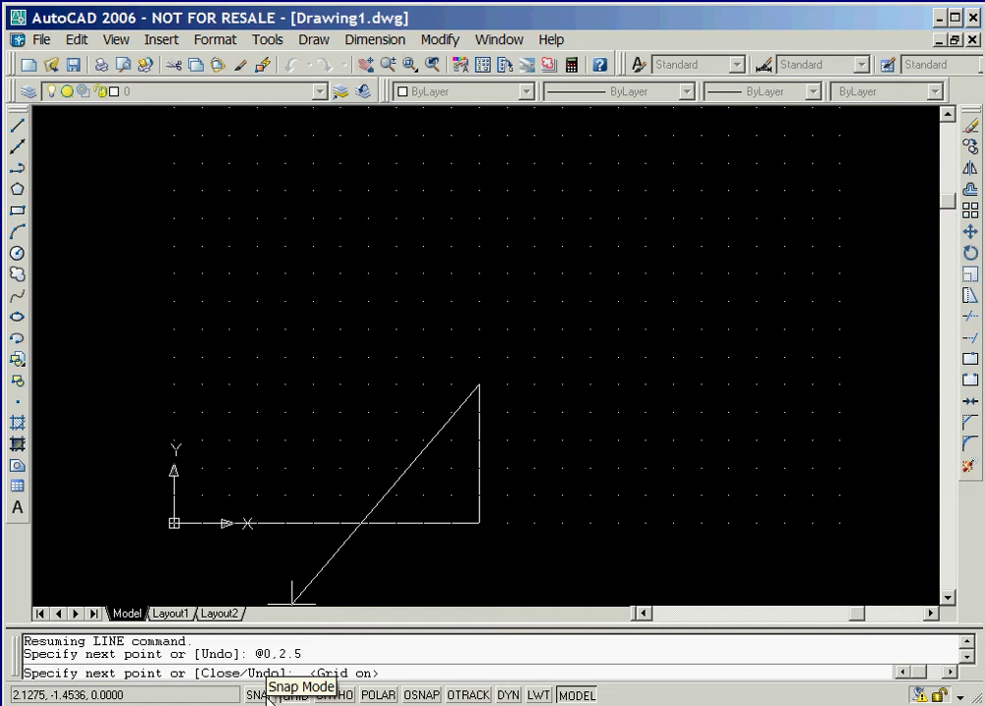
Step: Turn on grid snap and draw the 3-unit vertical rise (@3<90)
click(261, 696)
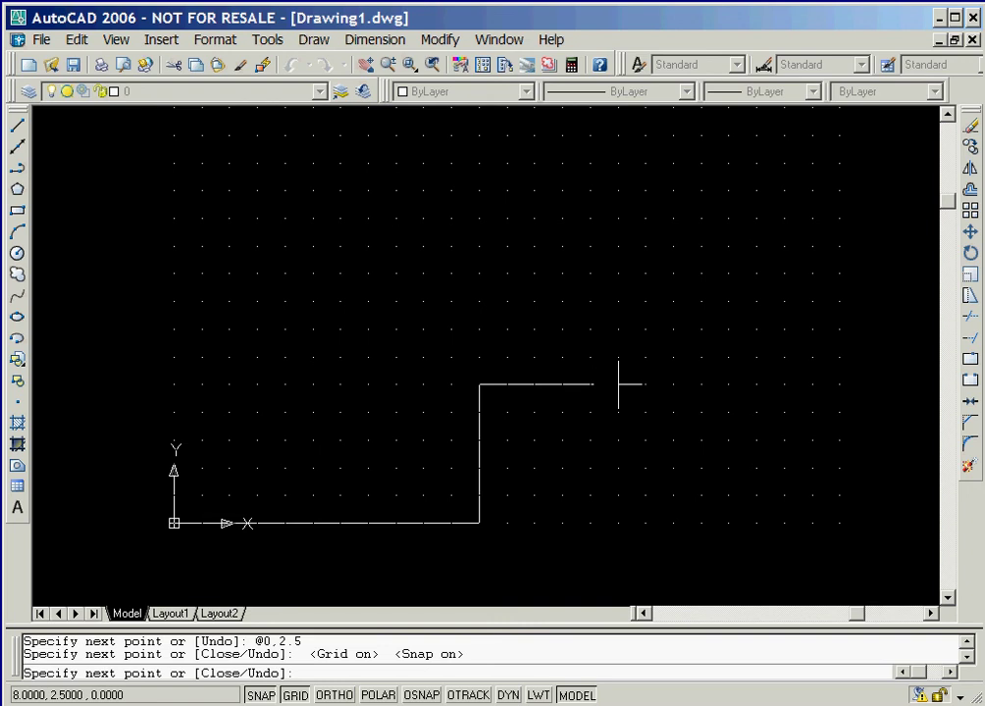
text(@3<90)
key(Return)
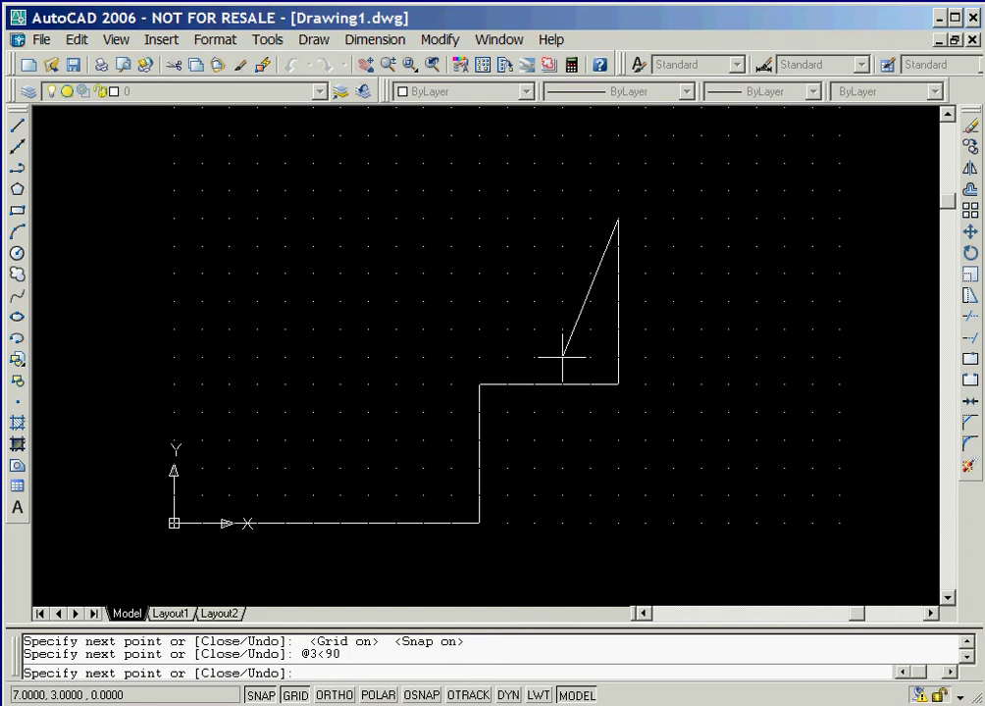
Step: Add the @-1.5,1 chamfered corner and the 6.5-unit top edge running left
text(@-1.5,1)
key(Return)
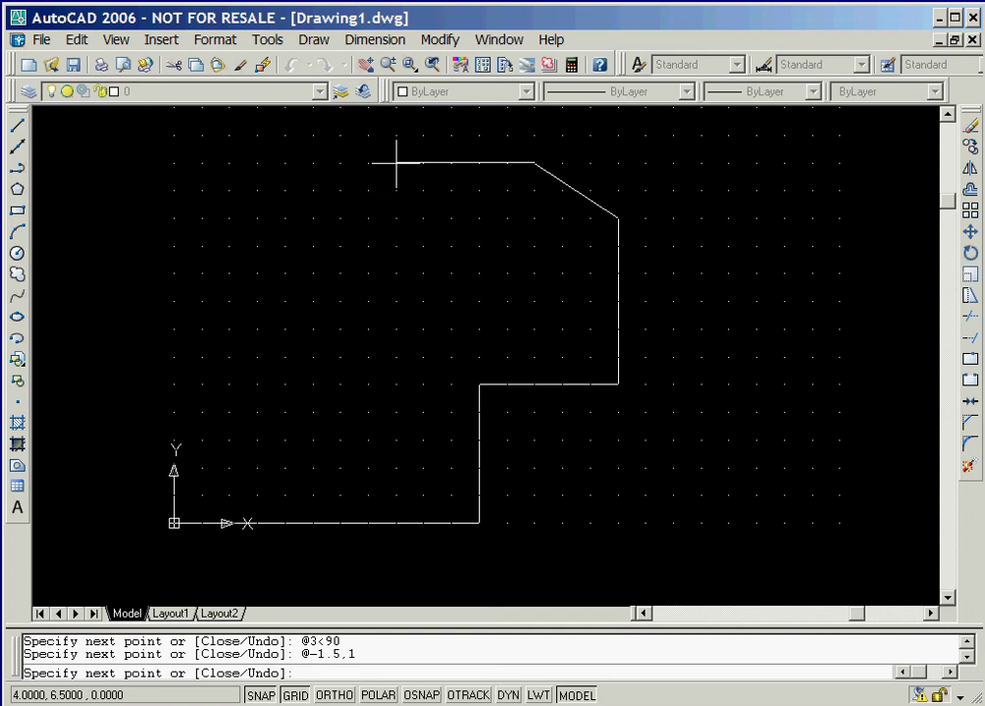
text(6.5)
key(Return)
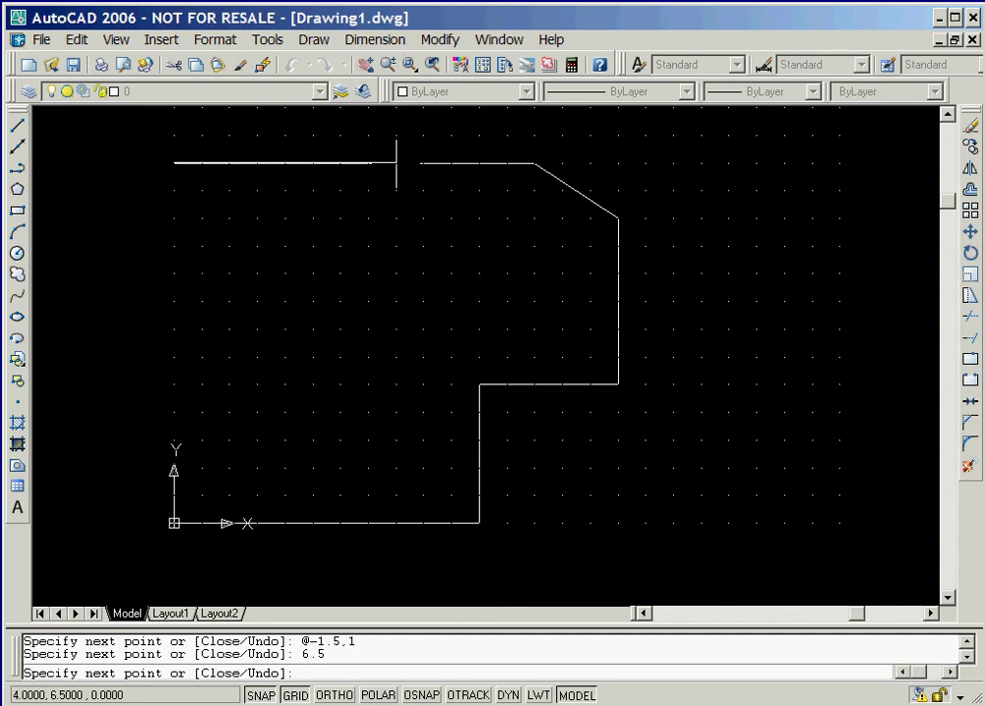
Step: Close the outline with a left edge back down to the origin
right_click(397, 184)
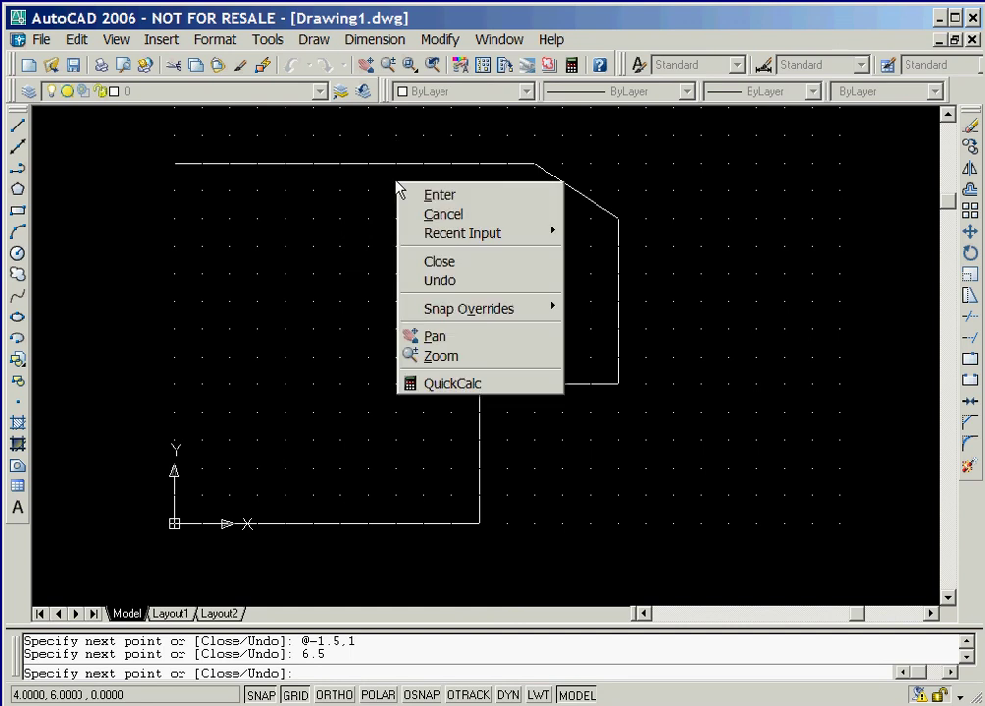
click(415, 263)
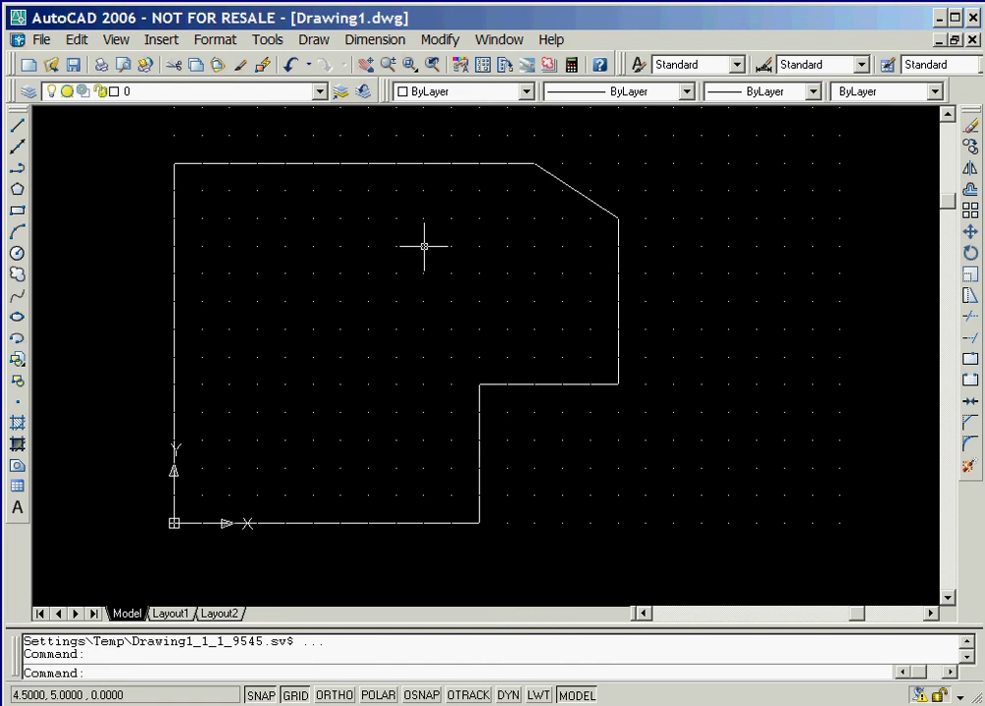
Step: Draw a 2.5-diameter circle centred at 3,3 using Center, Diameter
click(317, 41)
mouse_move(368, 257)
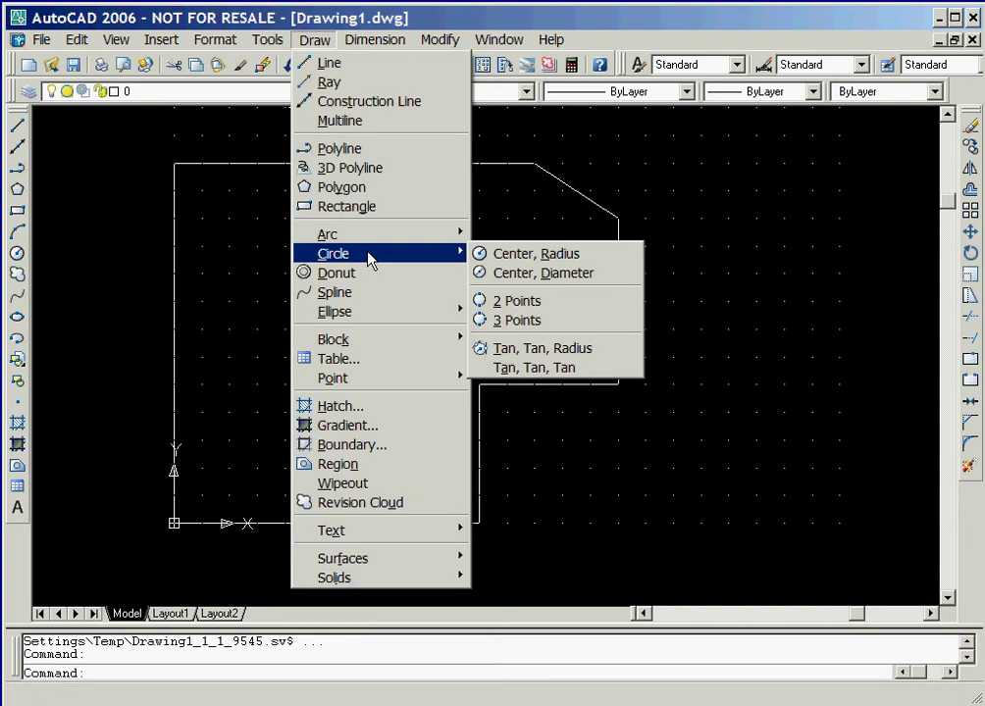
click(521, 277)
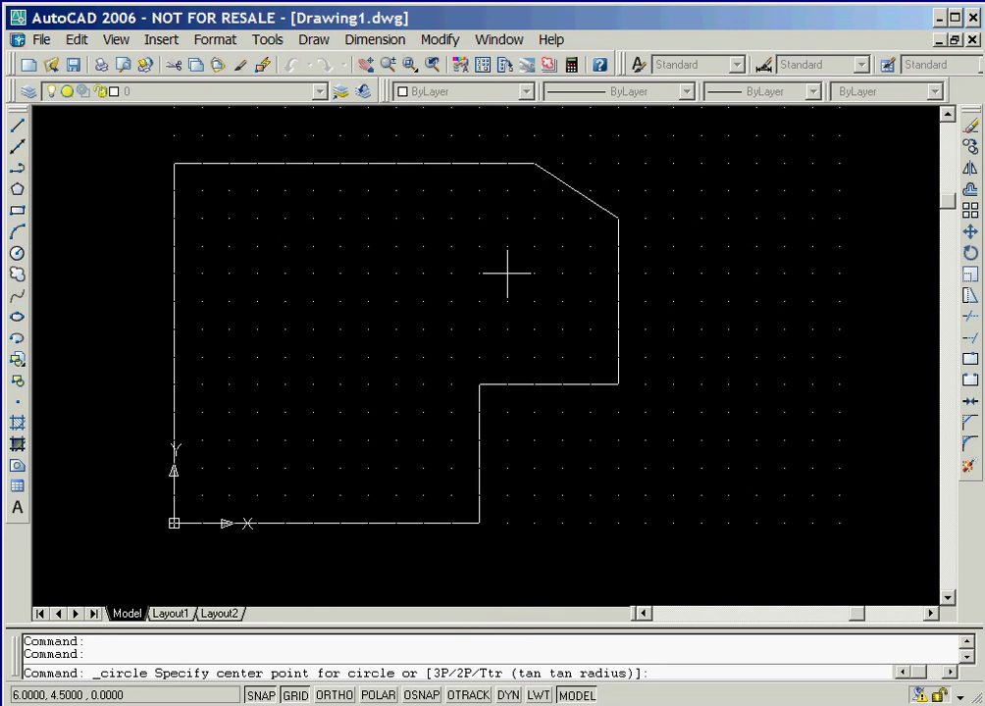
text(3,3)
key(Return)
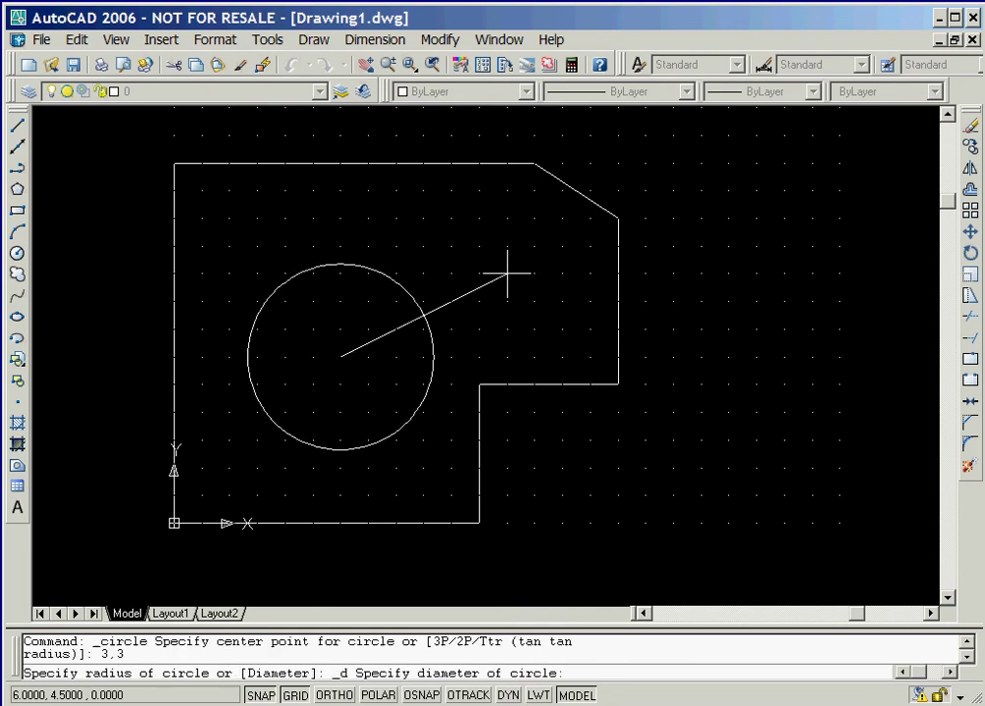
text(2.5)
key(Return)
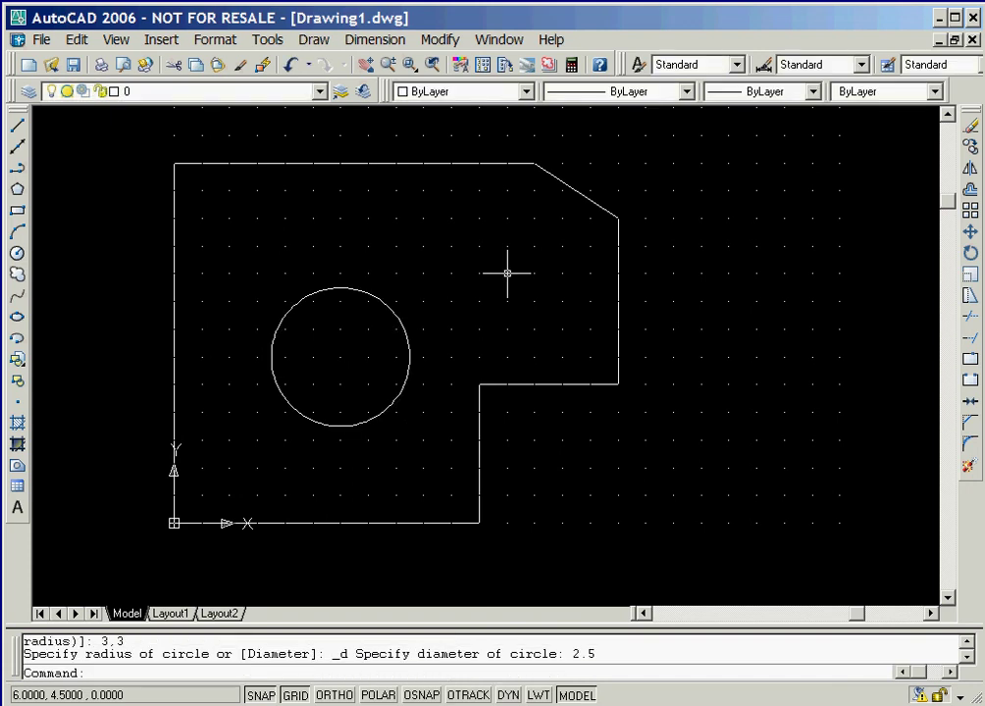
Step: Repeat Center, Diameter and place the second hole's centre at @2.5,2
right_click(507, 272)
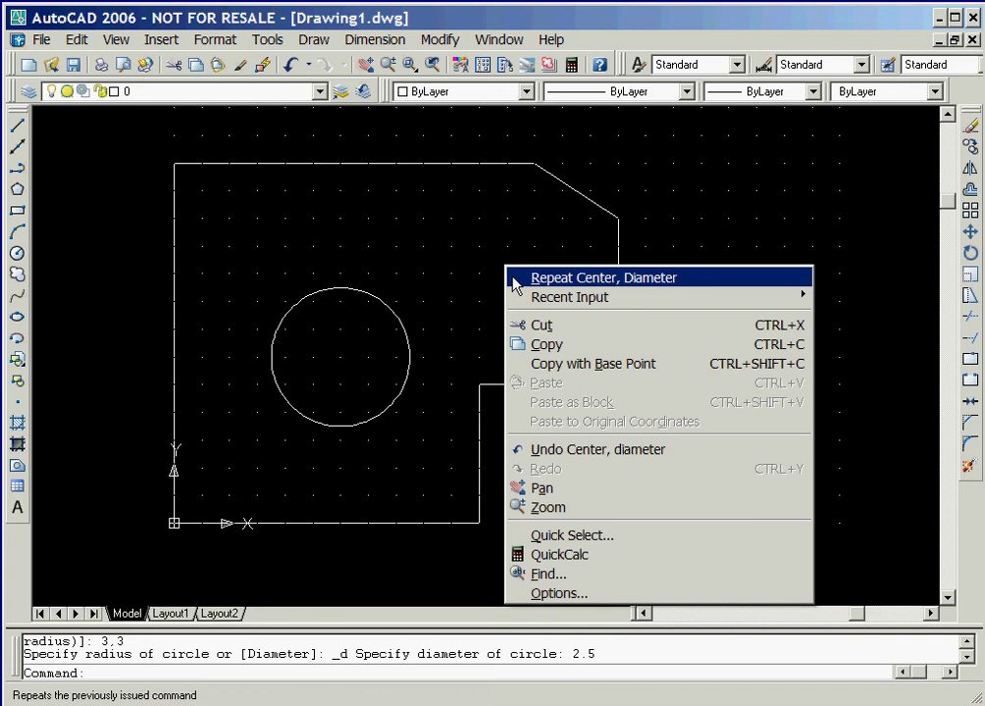
click(569, 278)
text(@2.5,2)
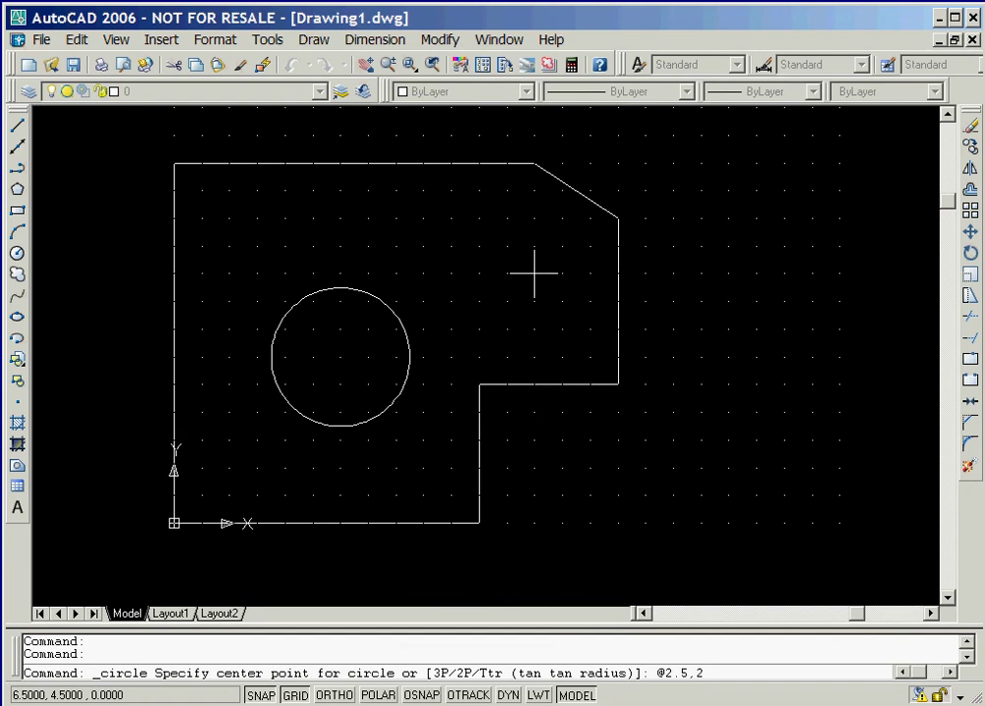
key(Return)
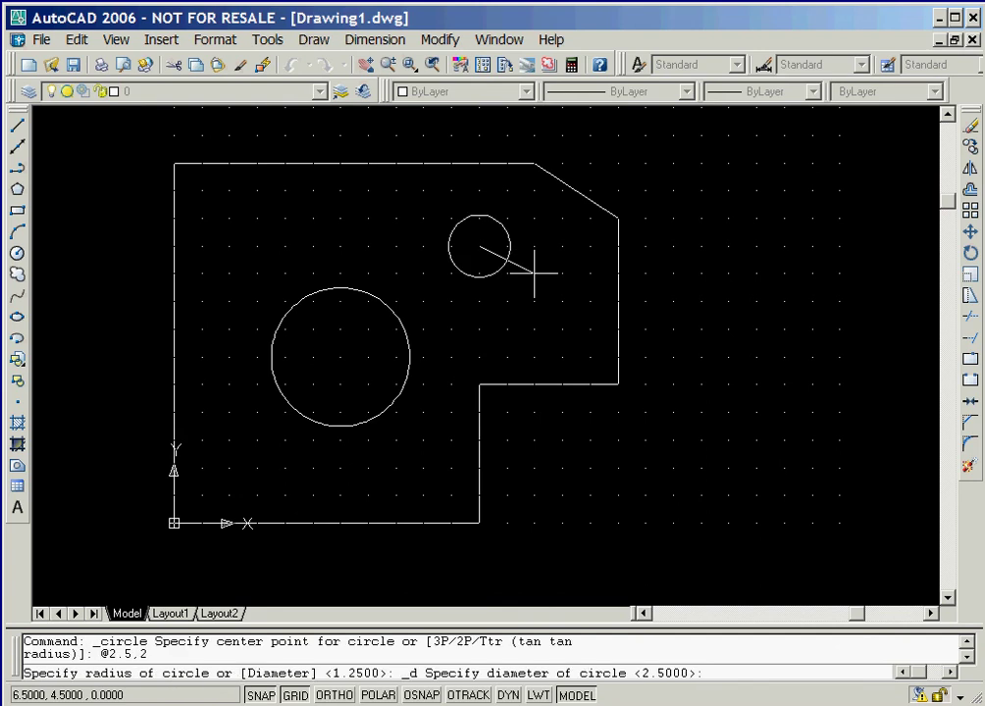